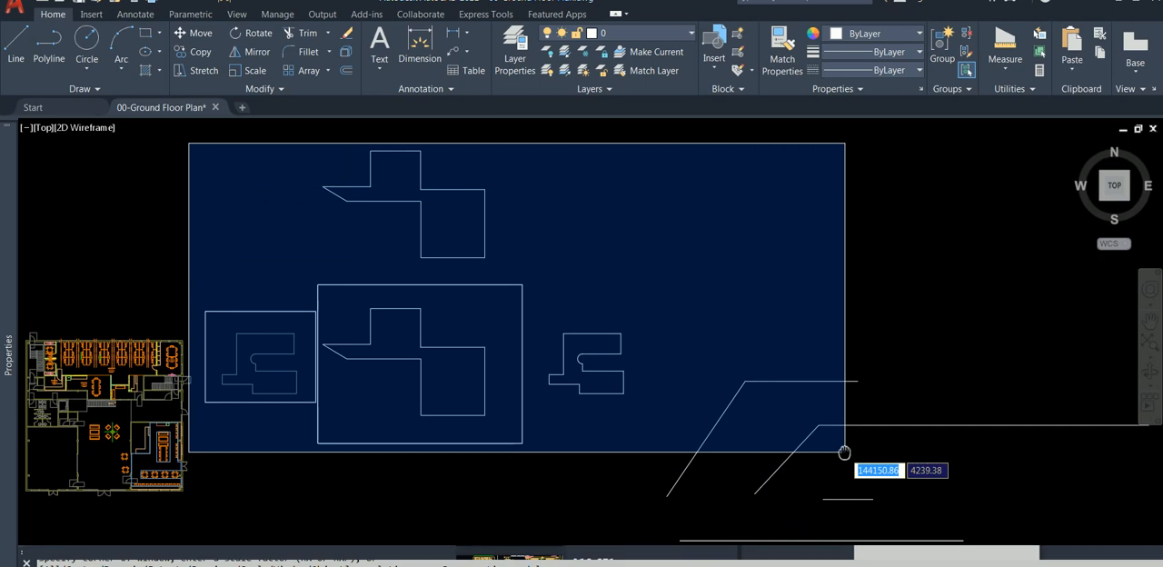
Erase all the loose practice outlines and lines beside the floor plan, including the remaining long horizontal line
{"action": "left_click", "coordinate": [976, 431]}
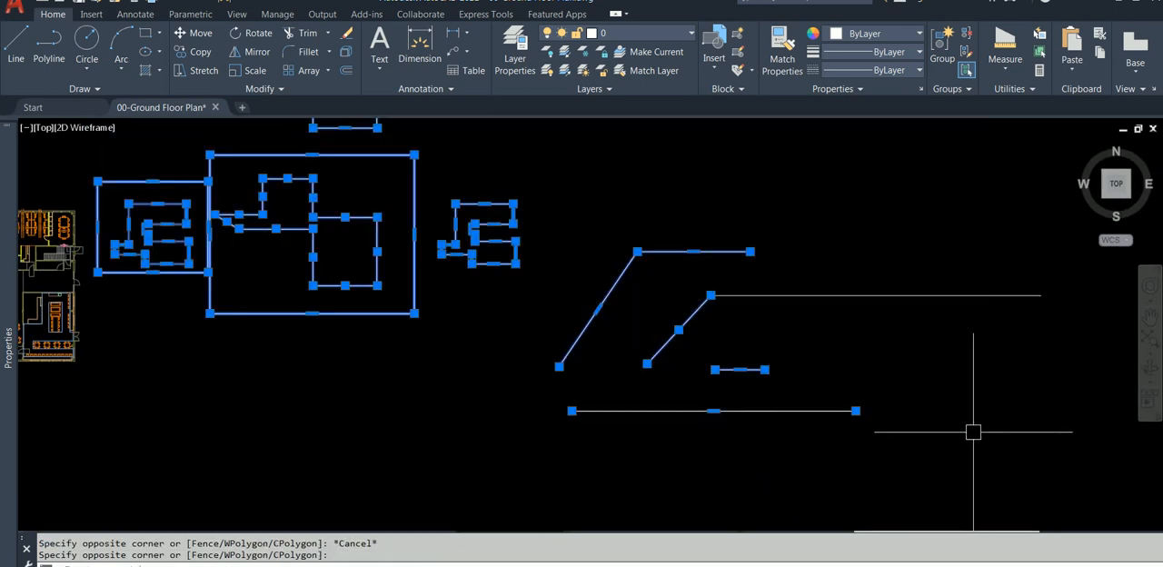
{"action": "right_click", "coordinate": [637, 307]}
{"action": "left_click", "coordinate": [697, 71]}
{"action": "left_click", "coordinate": [981, 254]}
{"action": "left_click", "coordinate": [877, 320]}
{"action": "right_click", "coordinate": [748, 233]}
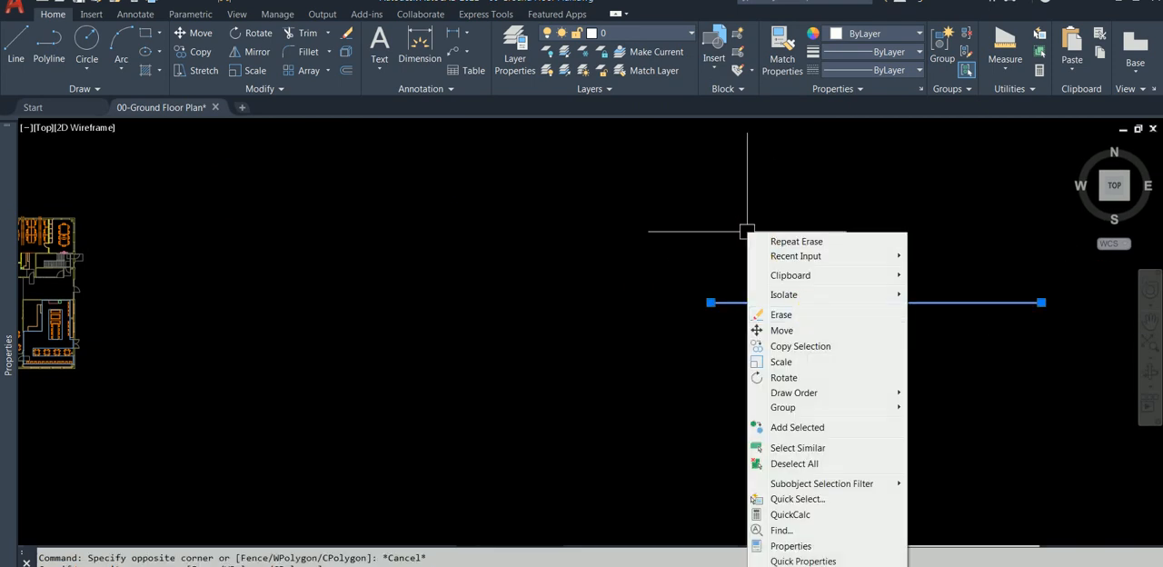
{"action": "left_click", "coordinate": [805, 315]}
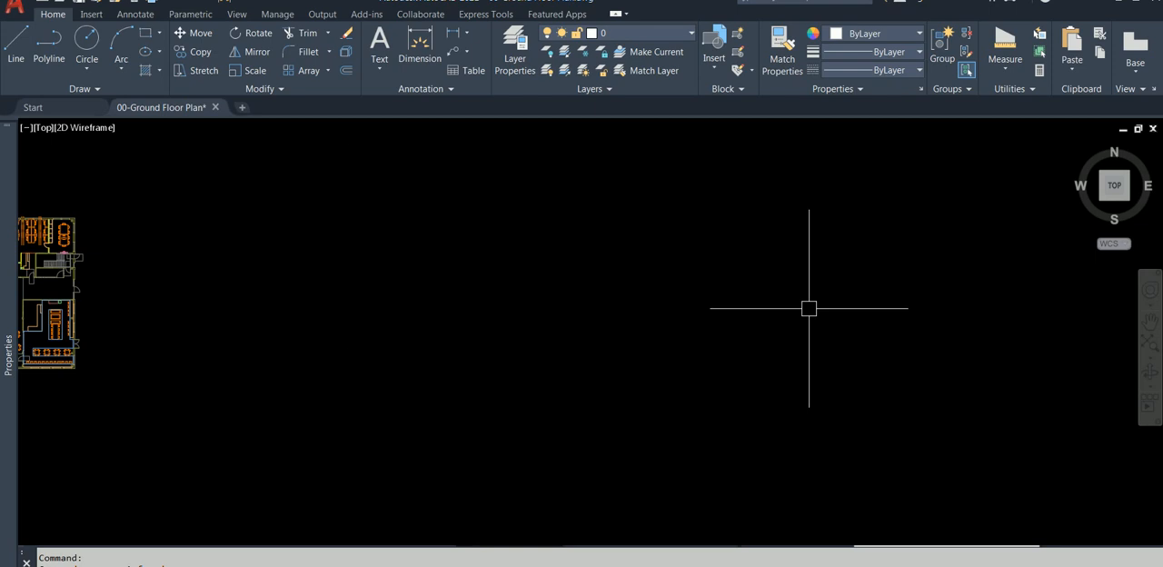
Make the furniture layer A-700-M_FFE current by using one of the orange desk objects in the floor plan
{"action": "scroll", "coordinate": [54, 227], "scroll_direction": "up", "scroll_amount": 5}
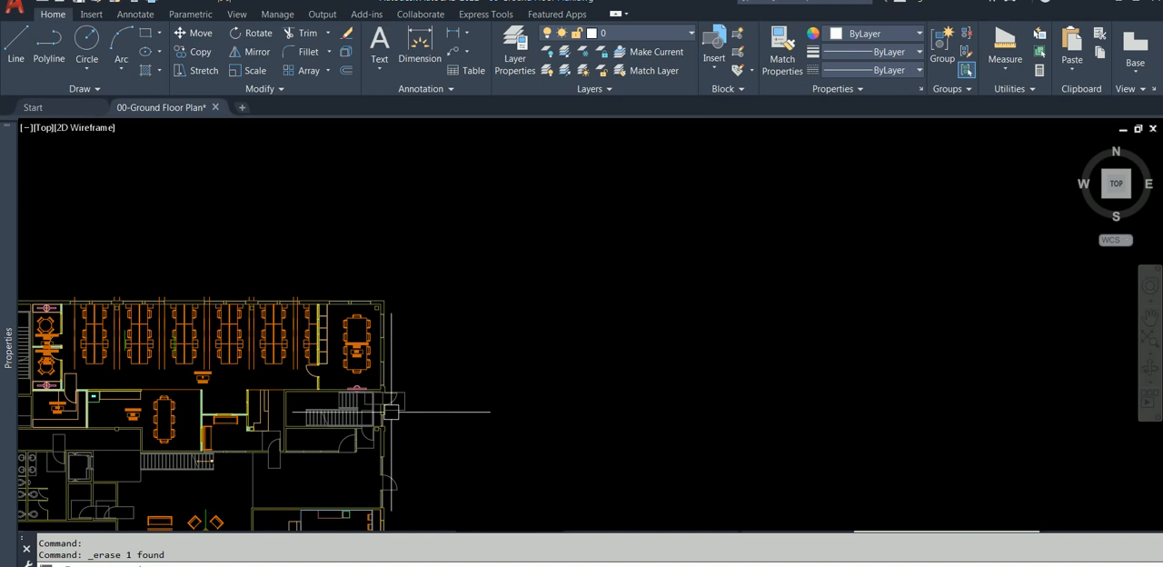
{"action": "left_click", "coordinate": [275, 336]}
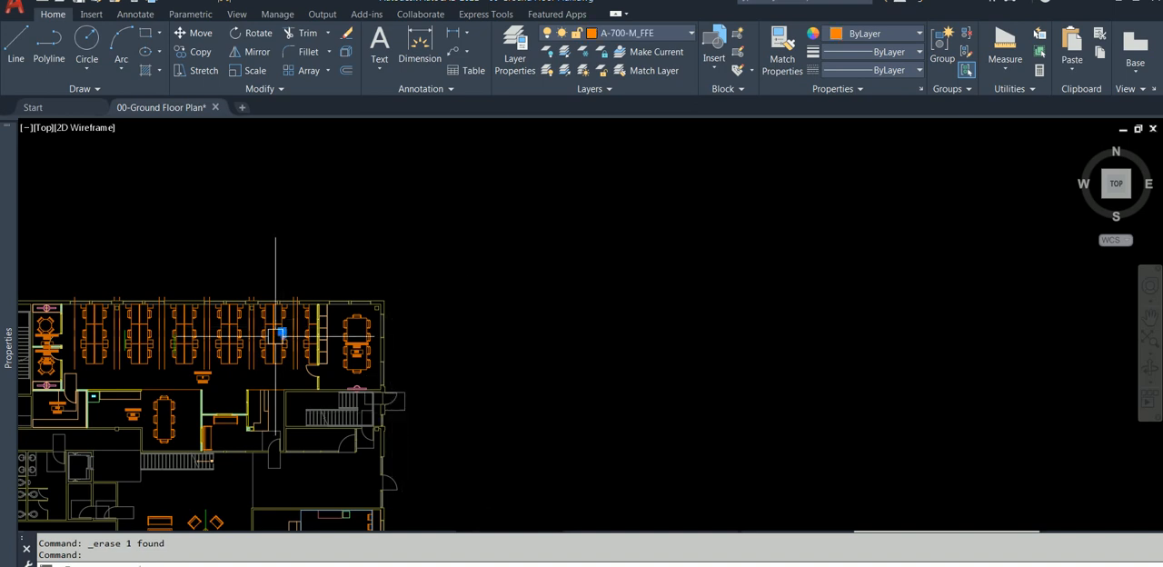
{"action": "left_click", "coordinate": [638, 61]}
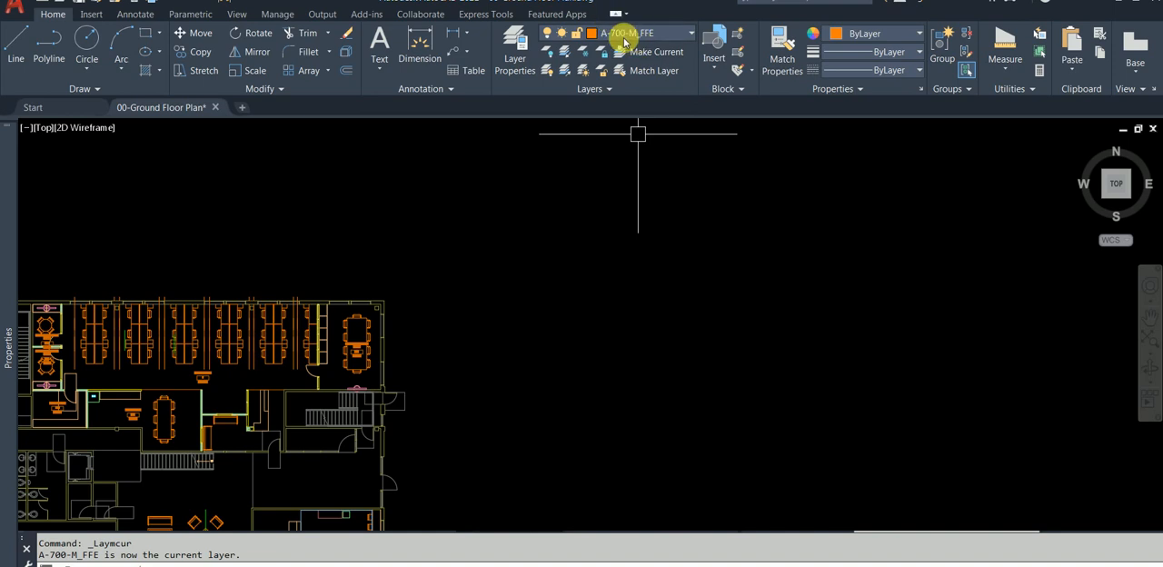
{"action": "mouse_move", "coordinate": [618, 254]}
{"action": "middle_mouse_down"}
{"action": "mouse_move", "coordinate": [416, 276]}
{"action": "mouse_move", "coordinate": [364, 264]}
{"action": "middle_mouse_up"}
{"action": "left_click", "coordinate": [88, 36]}
{"action": "left_click", "coordinate": [421, 310]}
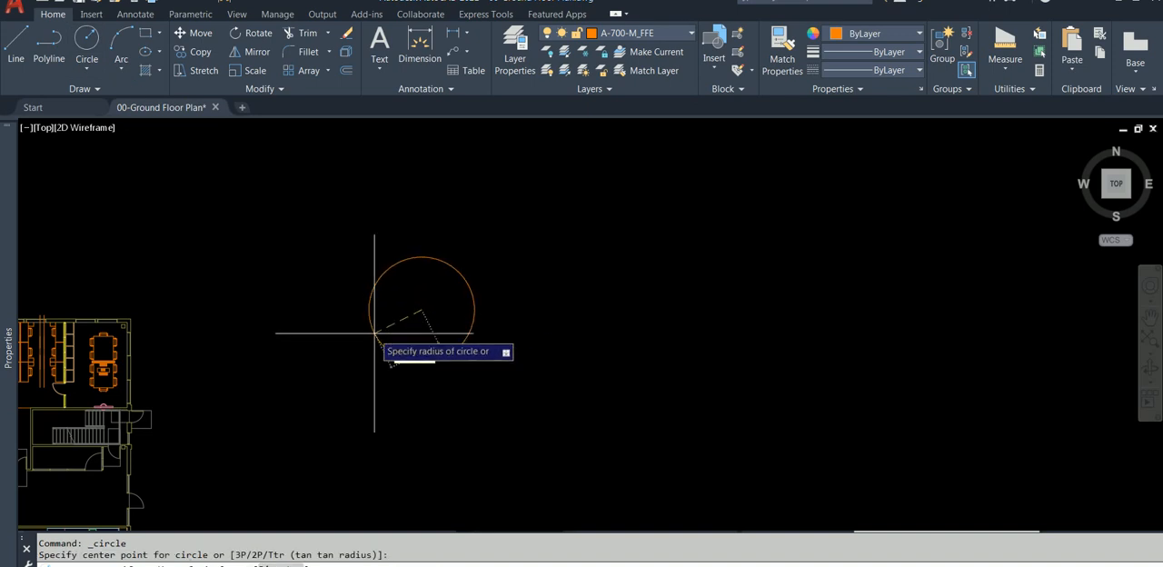
{"action": "left_click", "coordinate": [418, 313]}
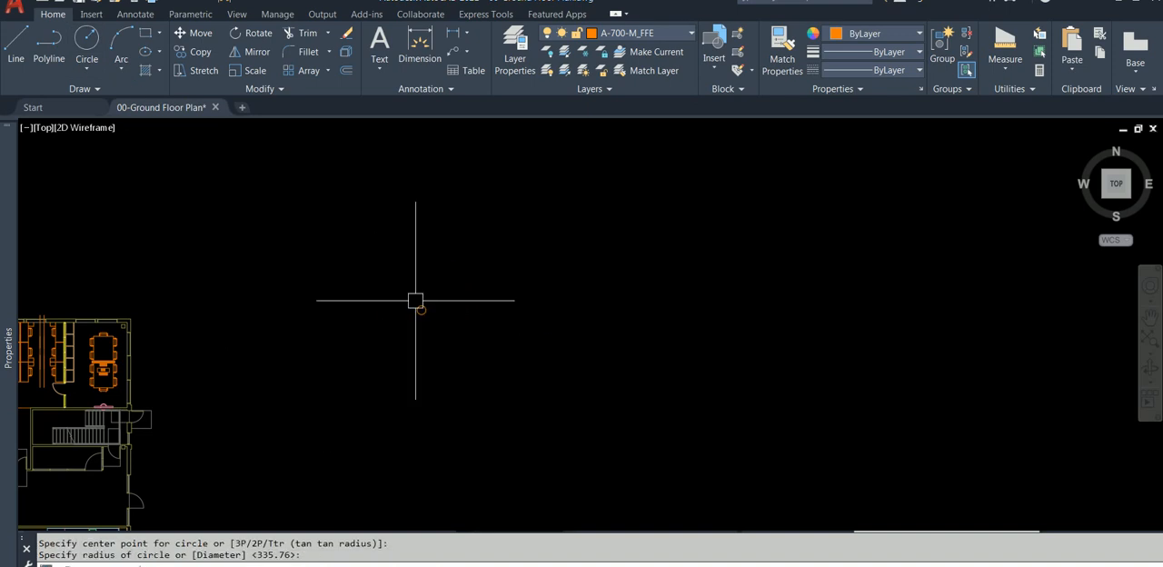
{"action": "left_click", "coordinate": [421, 312]}
{"action": "right_click", "coordinate": [411, 331]}
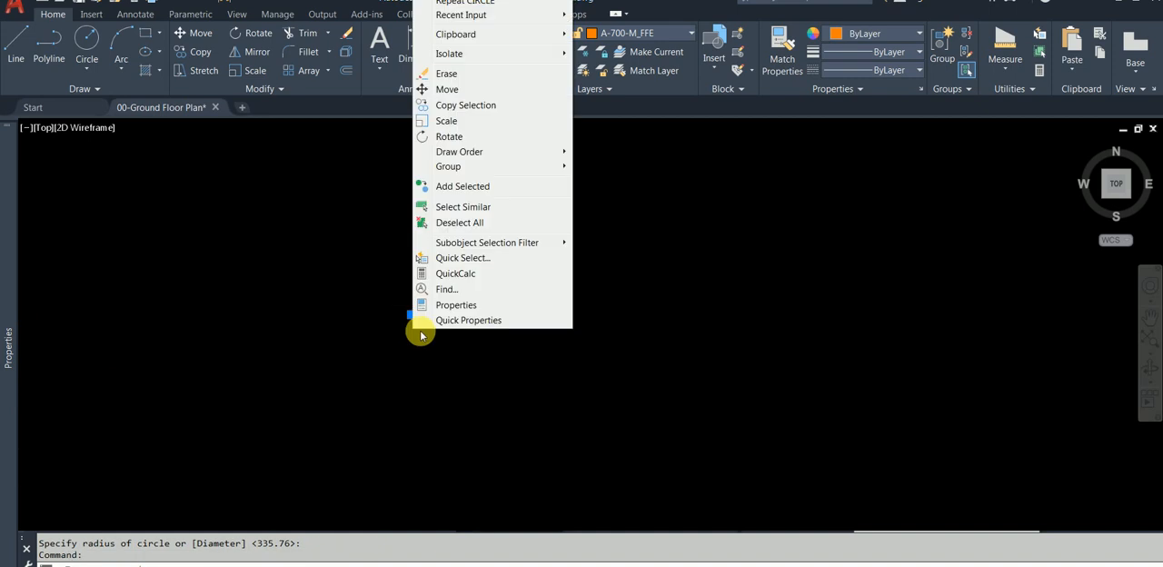
{"action": "left_click", "coordinate": [450, 74]}
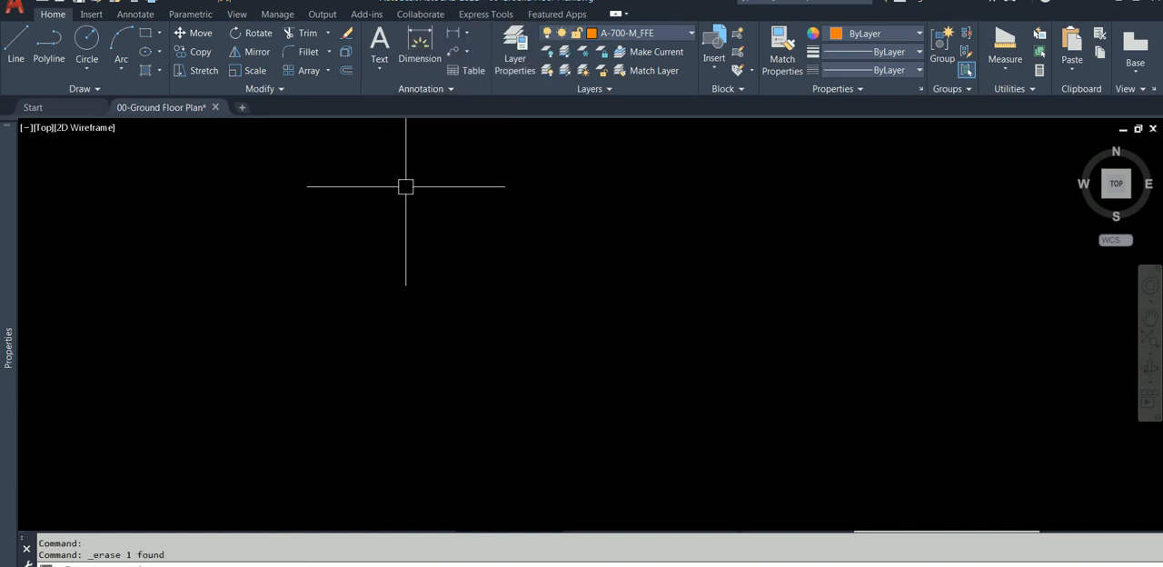
Draw a large circle on layer A-700-M_FFE in the empty area beside the floor plan
{"action": "left_click", "coordinate": [88, 36]}
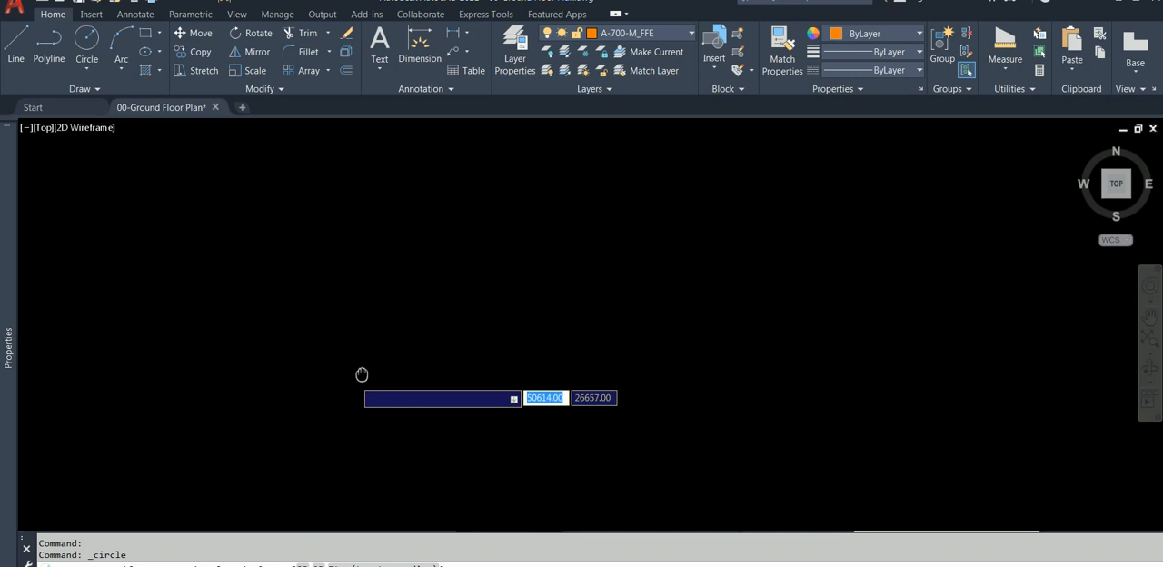
{"action": "left_click", "coordinate": [476, 306]}
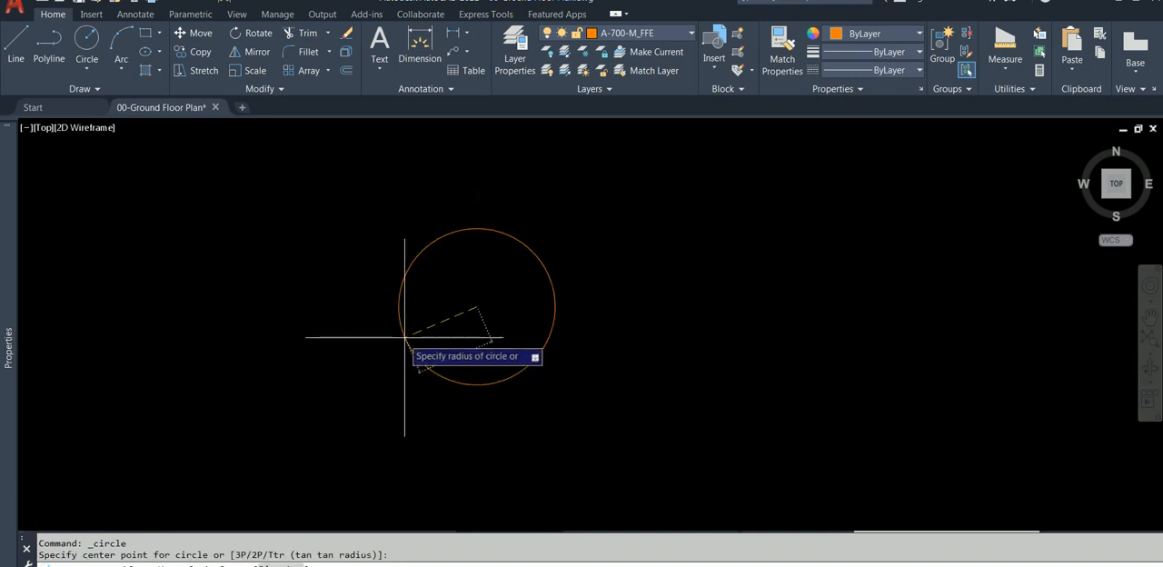
Set the current layer to A-314-M_WINDO_GLASS, leaving nothing selected
{"action": "left_click", "coordinate": [654, 32]}
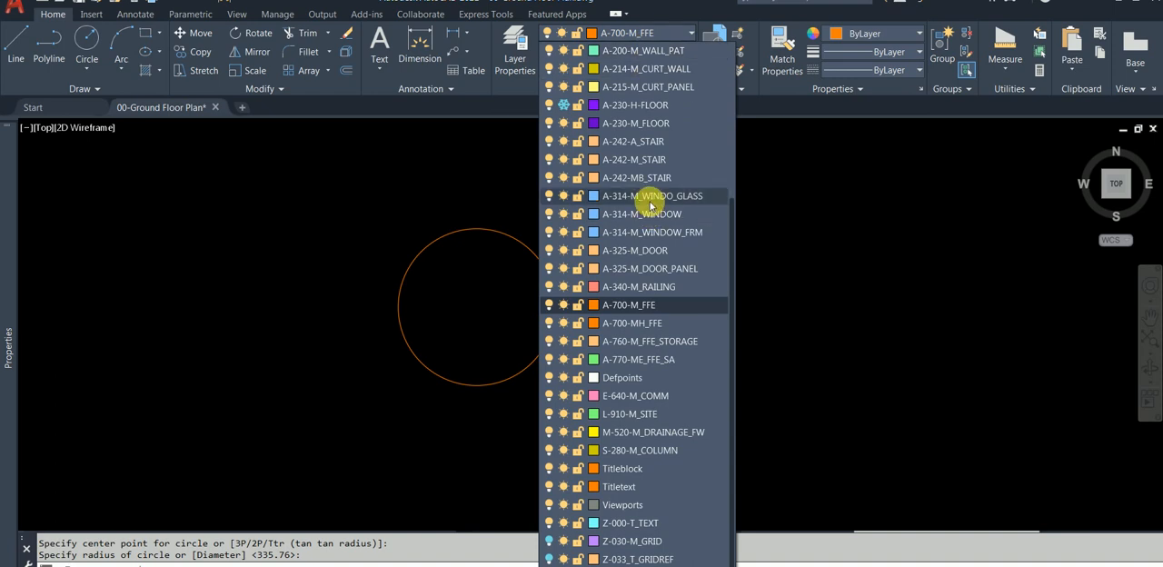
{"action": "left_click", "coordinate": [651, 196]}
{"action": "left_click", "coordinate": [649, 205]}
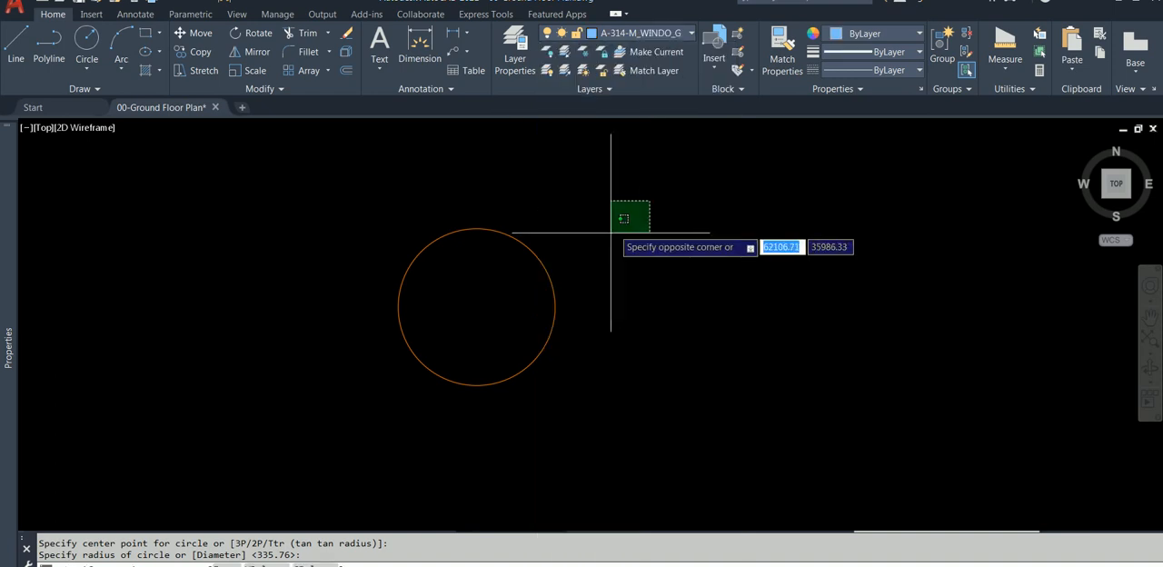
{"action": "left_click", "coordinate": [610, 245]}
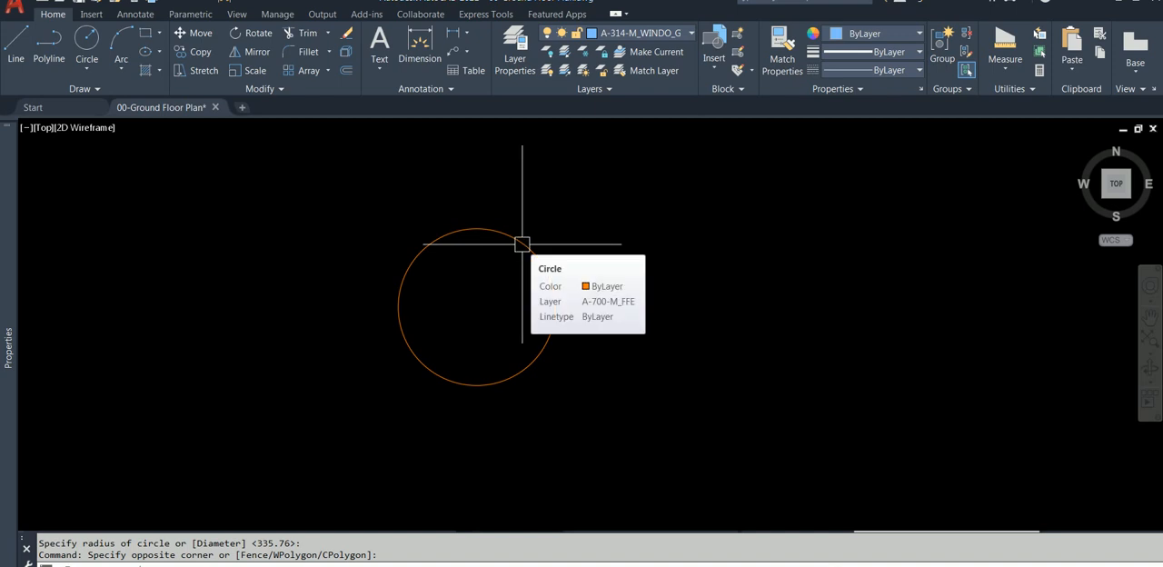
Copy the orange circle horizontally to the right so that two separate circles stand side by side
{"action": "left_click", "coordinate": [641, 274]}
{"action": "left_click", "coordinate": [524, 315]}
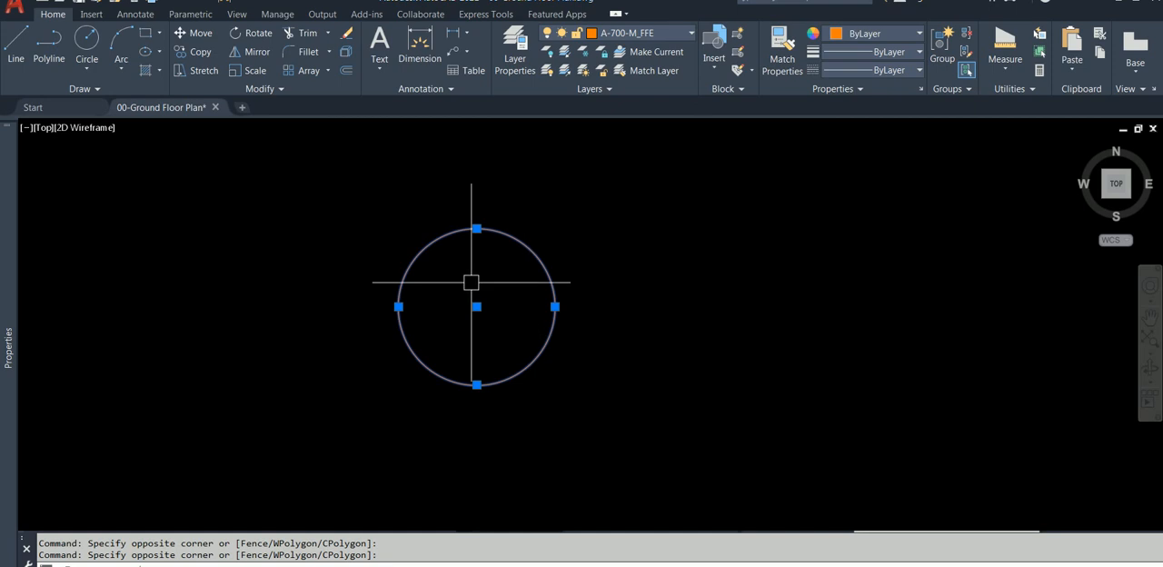
{"action": "left_click", "coordinate": [199, 51]}
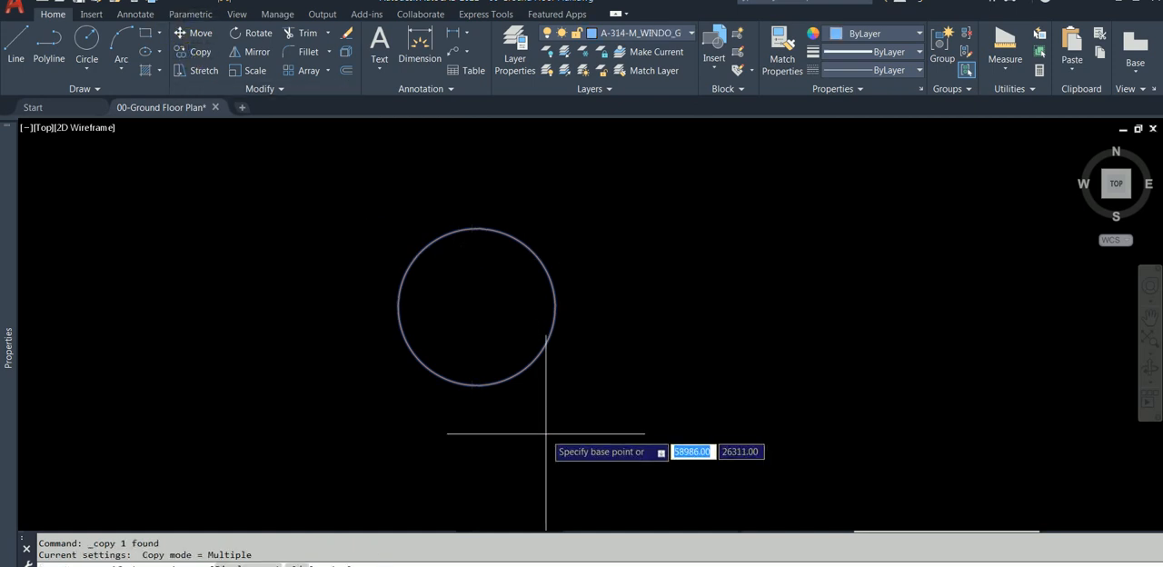
{"action": "left_click", "coordinate": [465, 312]}
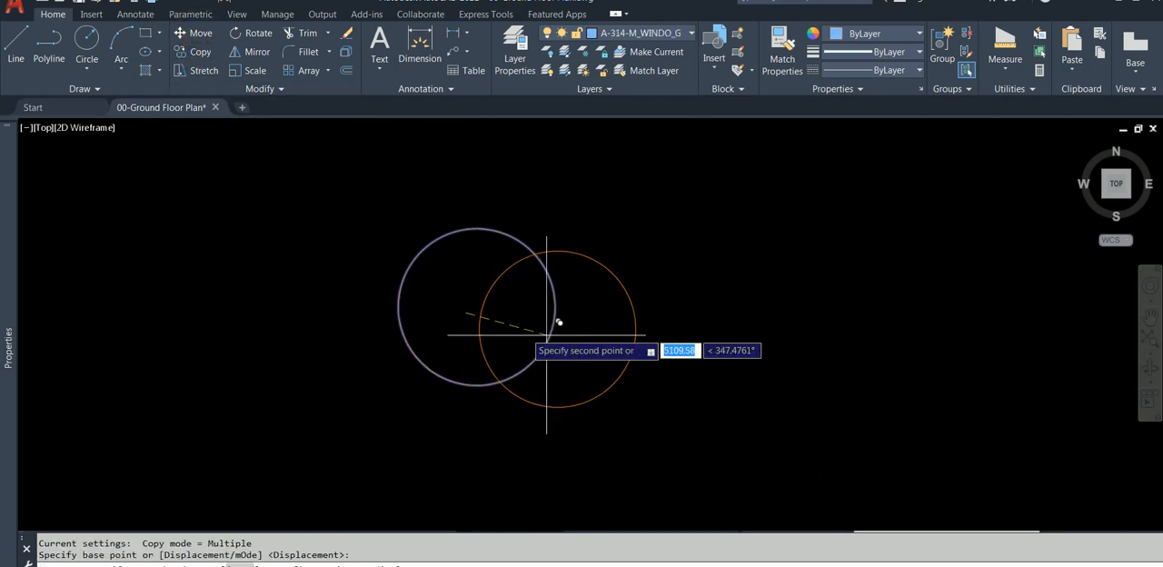
{"action": "left_click", "coordinate": [739, 311]}
{"action": "key", "text": "Escape"}
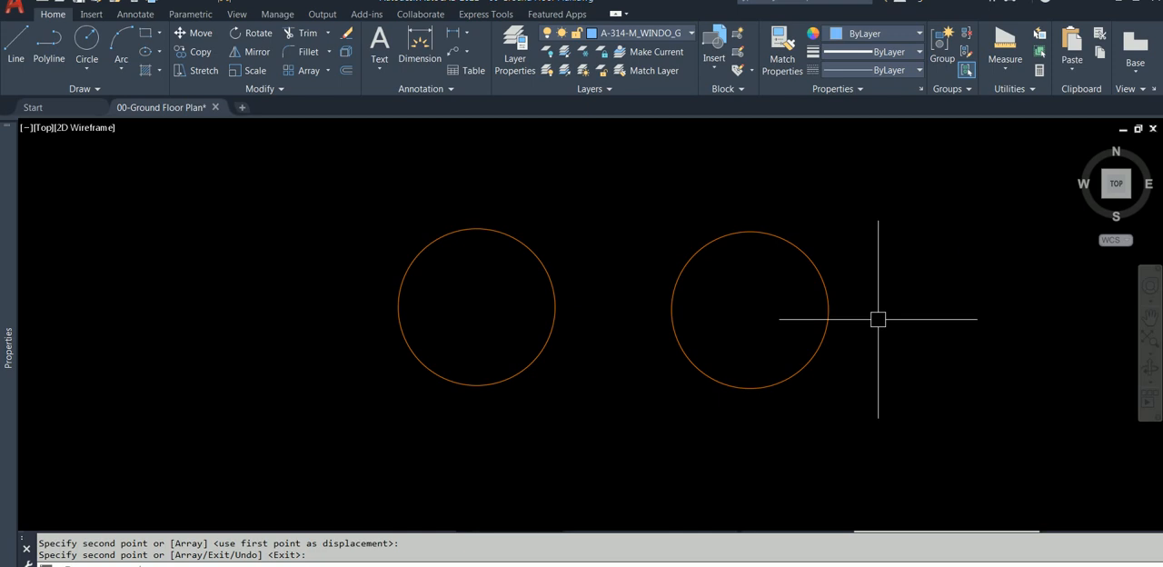
Start an Offset with its Layer option set to Current and an offset distance of 20
{"action": "left_click", "coordinate": [346, 70]}
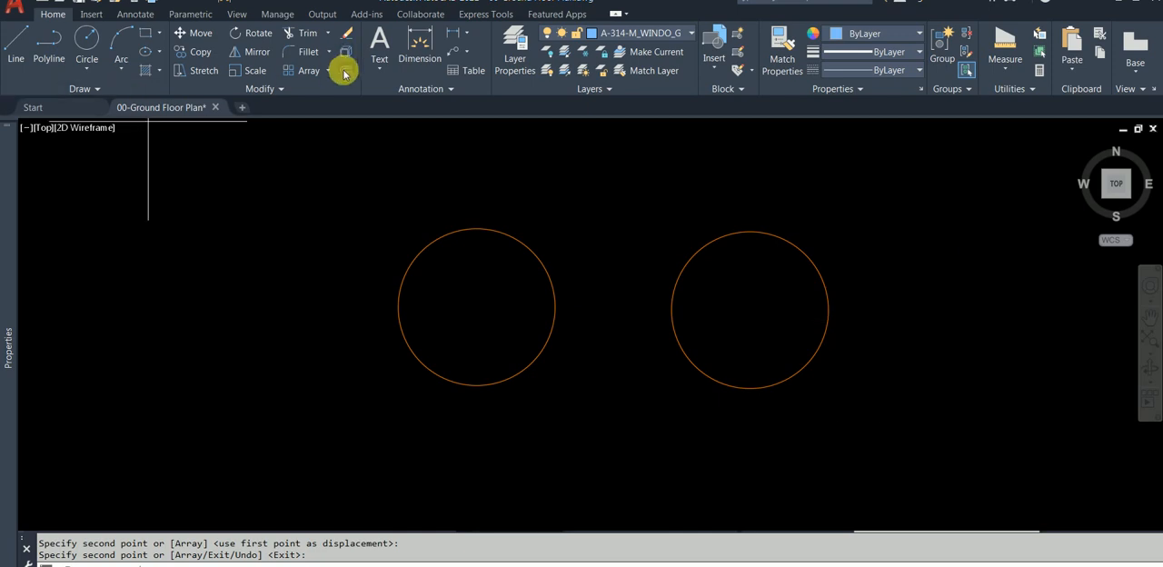
{"action": "right_click", "coordinate": [595, 208]}
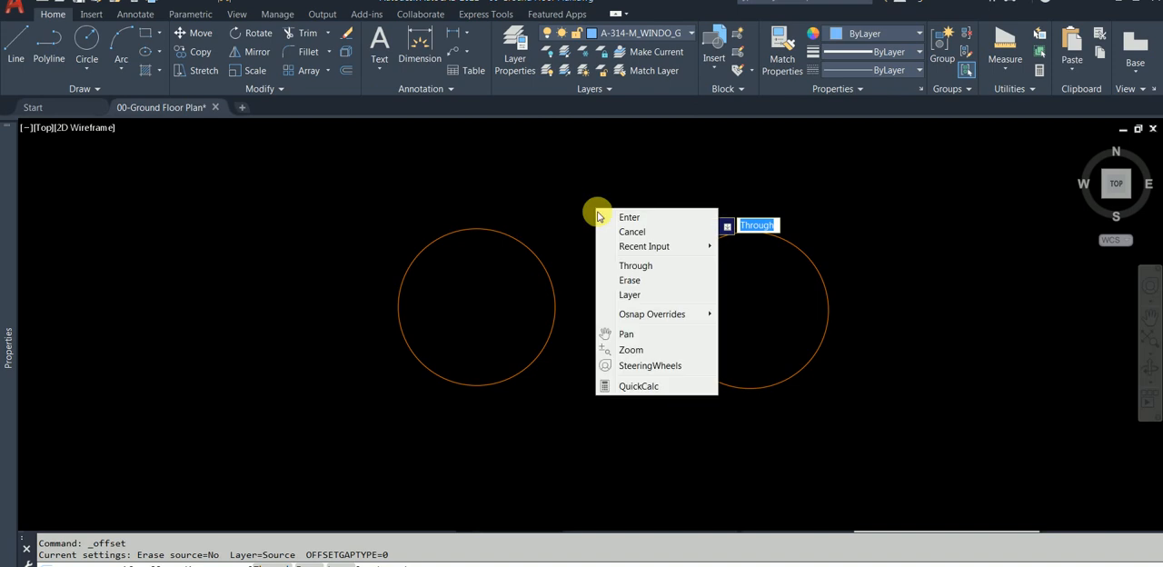
{"action": "left_click", "coordinate": [650, 297]}
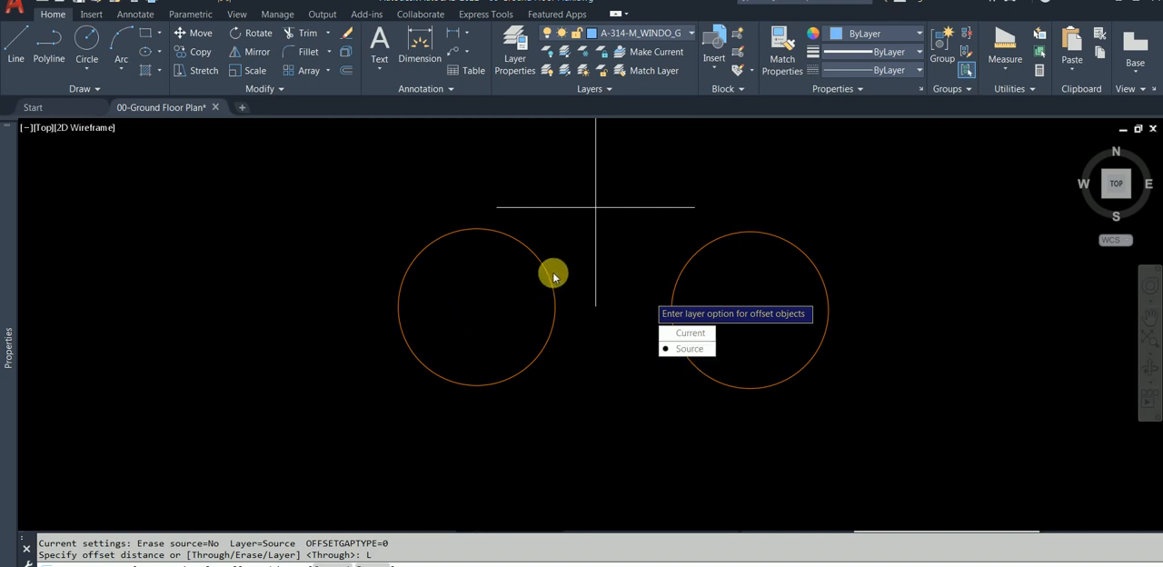
{"action": "left_click", "coordinate": [691, 336]}
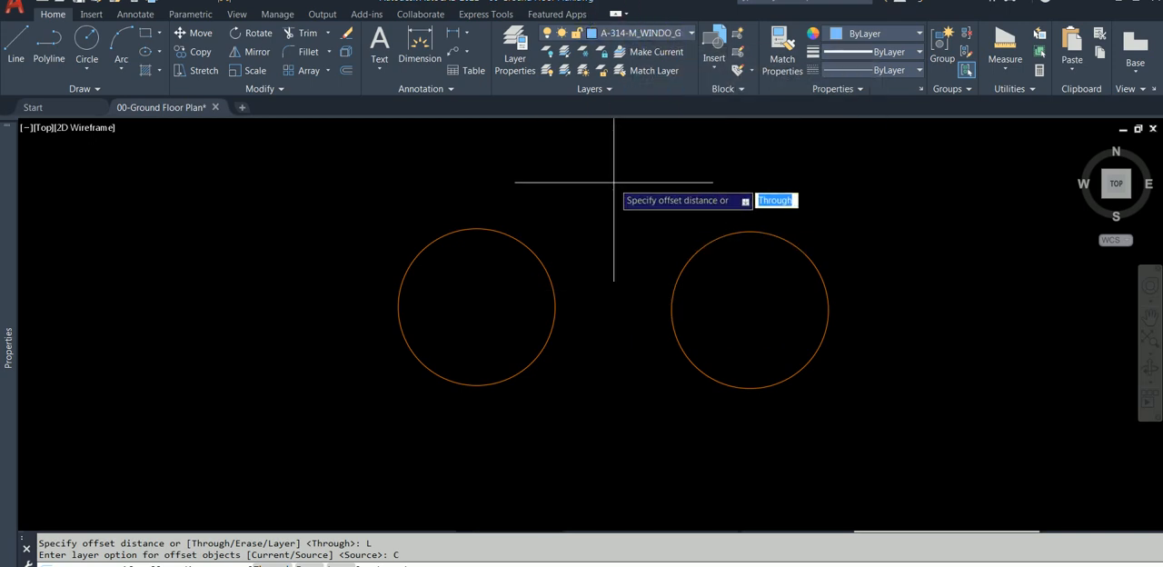
{"action": "type", "text": "1"}
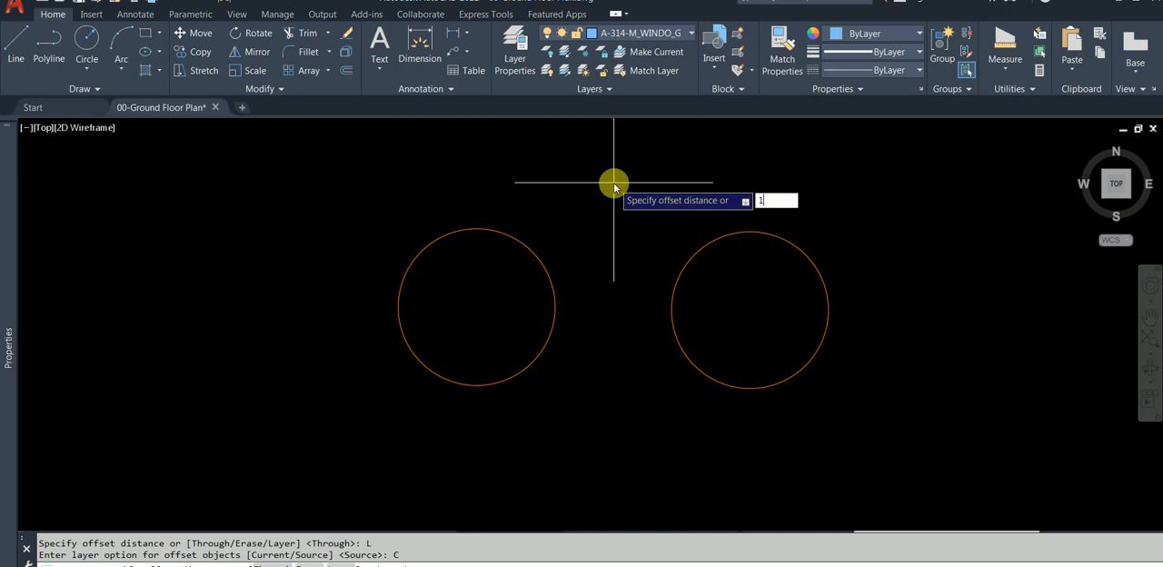
{"action": "key", "text": "BackSpace"}
{"action": "type", "text": "20"}
{"action": "key", "text": "Return"}
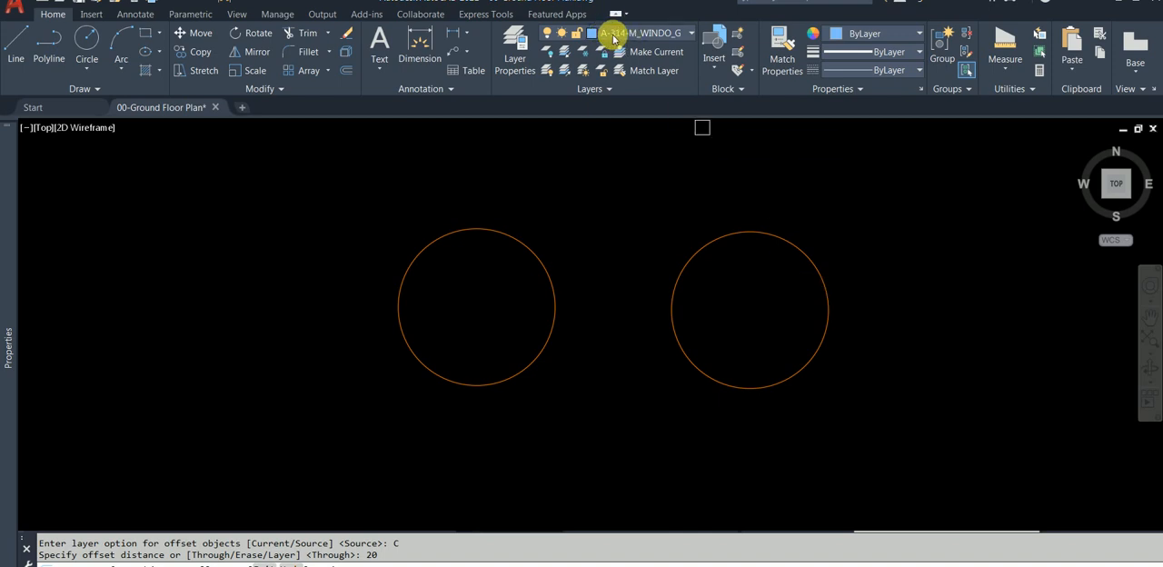
Offset the copied circle outward by 200 onto the current layer and finish the command
{"action": "left_click", "coordinate": [726, 239]}
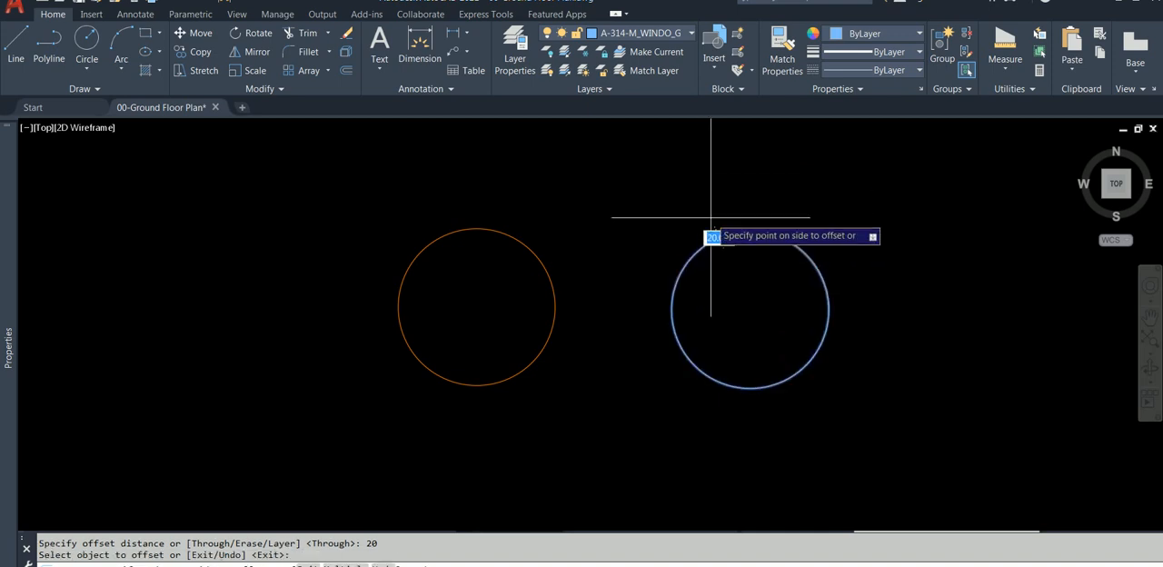
{"action": "scroll", "coordinate": [705, 213], "scroll_direction": "up", "scroll_amount": 6}
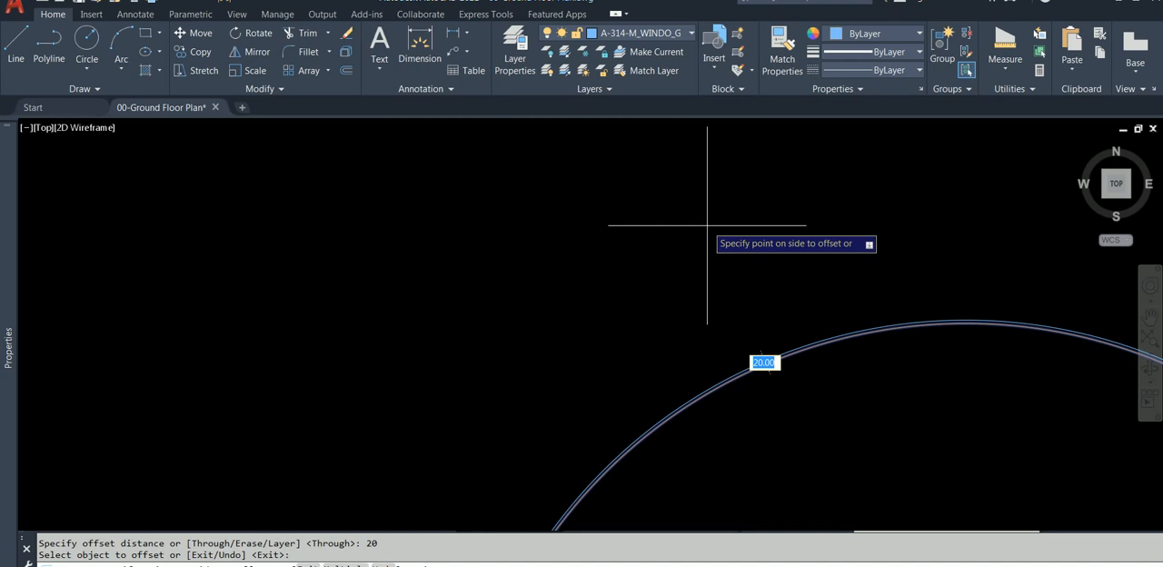
{"action": "type", "text": "200"}
{"action": "key", "text": "Return"}
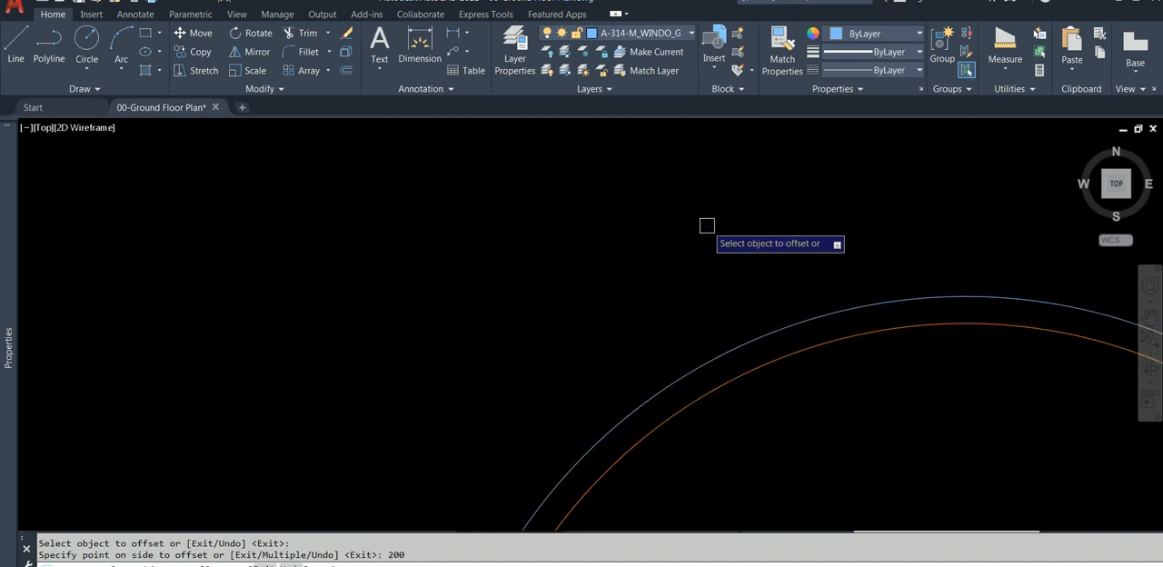
{"action": "scroll", "coordinate": [727, 242], "scroll_direction": "down", "scroll_amount": 4}
{"action": "key", "text": "Return"}
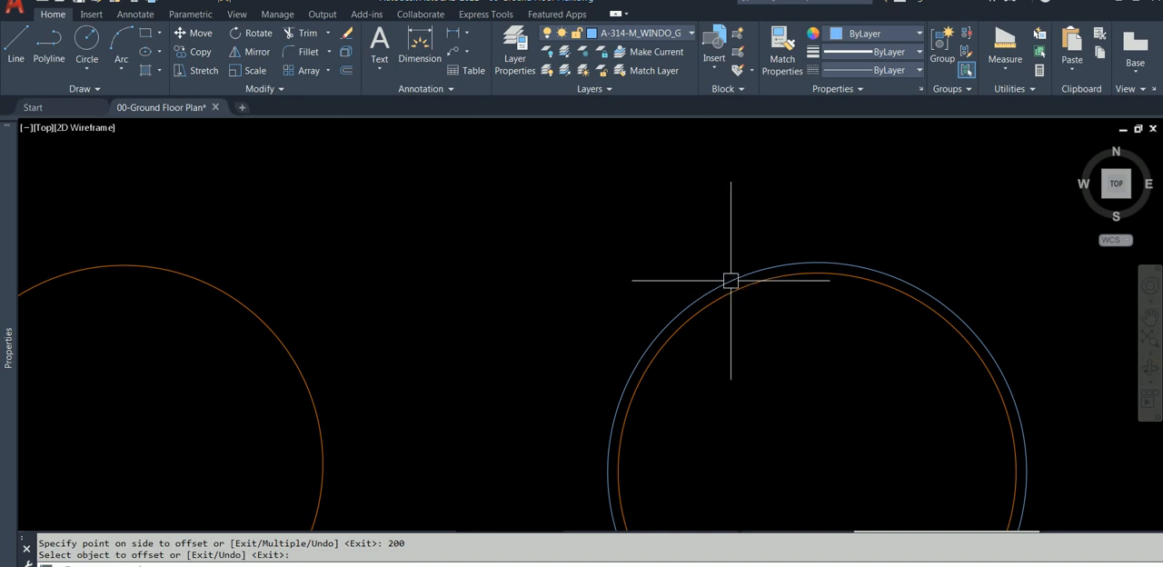
Offset the original circle outward by 200 with the Offset Layer option set to Source
{"action": "scroll", "coordinate": [671, 282], "scroll_direction": "down", "scroll_amount": 2}
{"action": "middle_click_drag", "start_coordinate": [603, 286], "coordinate": [707, 254]}
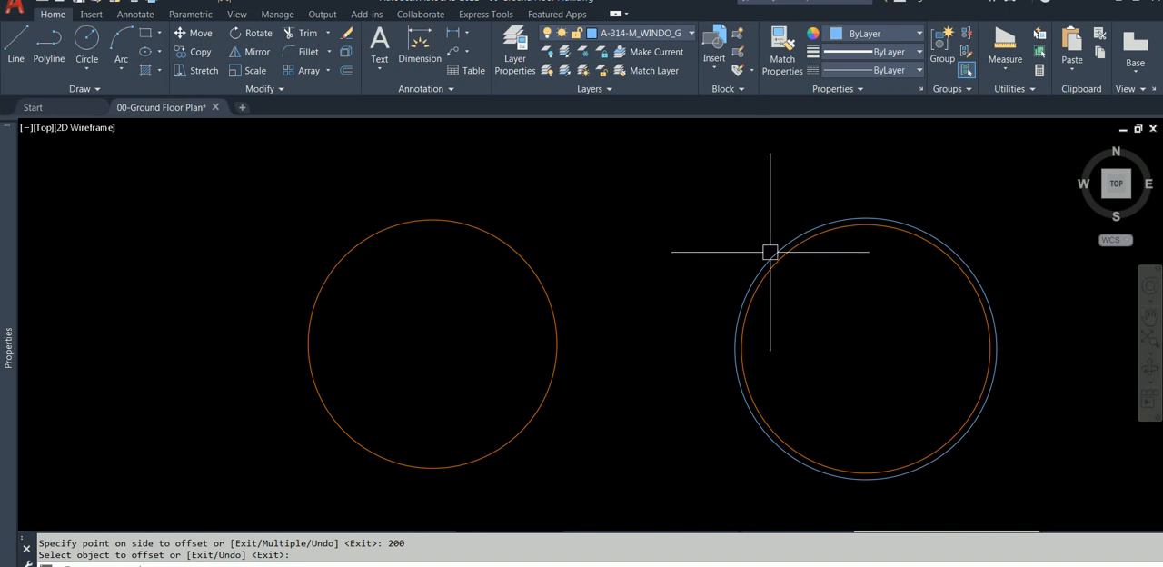
{"action": "left_click", "coordinate": [346, 70]}
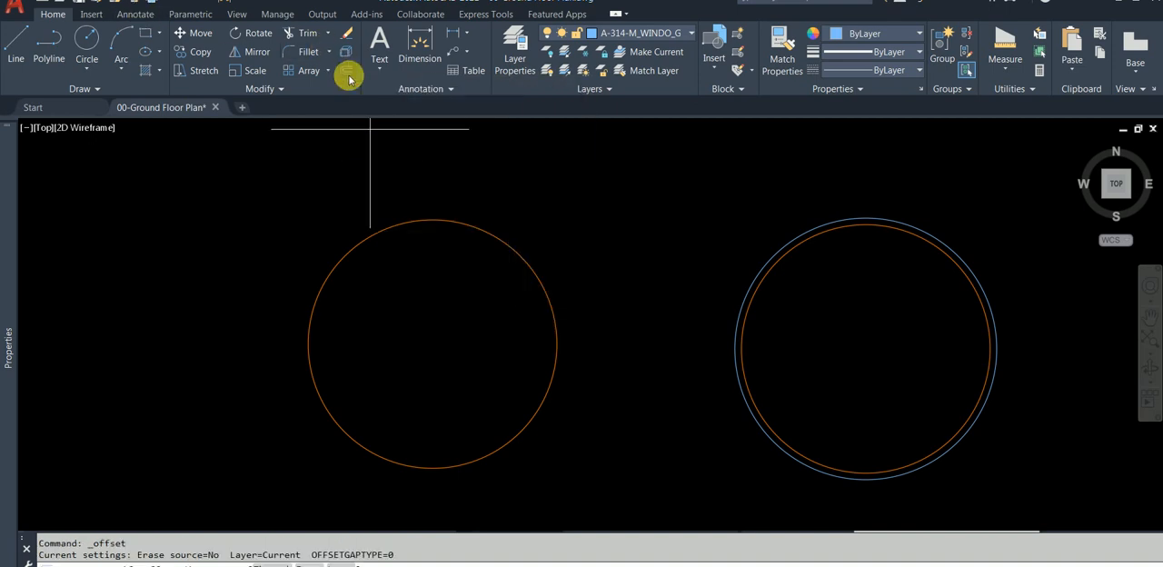
{"action": "right_click", "coordinate": [454, 159]}
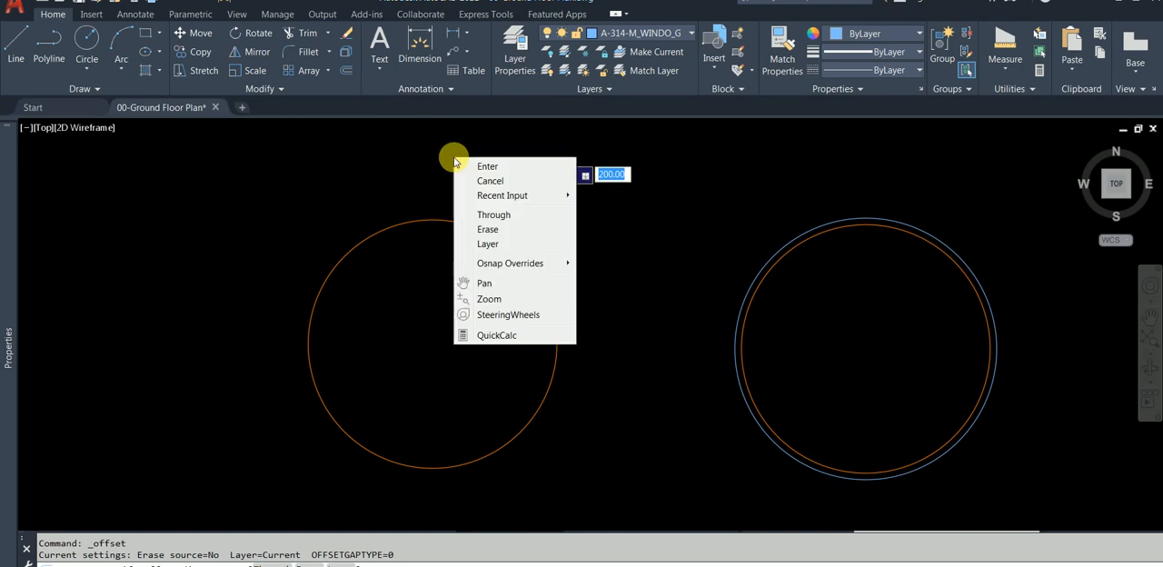
{"action": "left_click", "coordinate": [491, 244]}
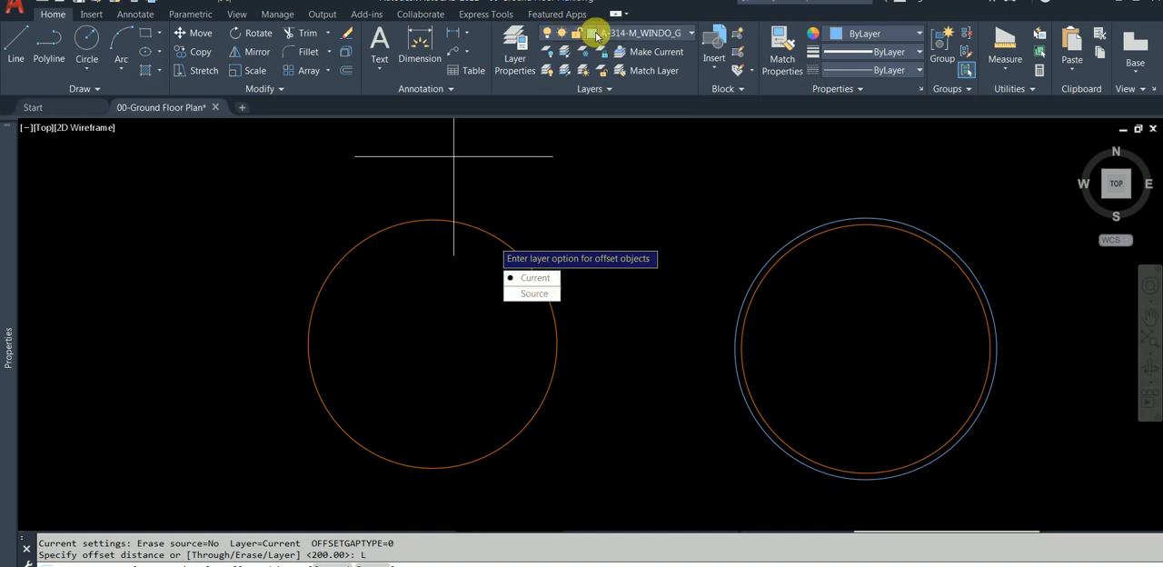
{"action": "left_click", "coordinate": [534, 293]}
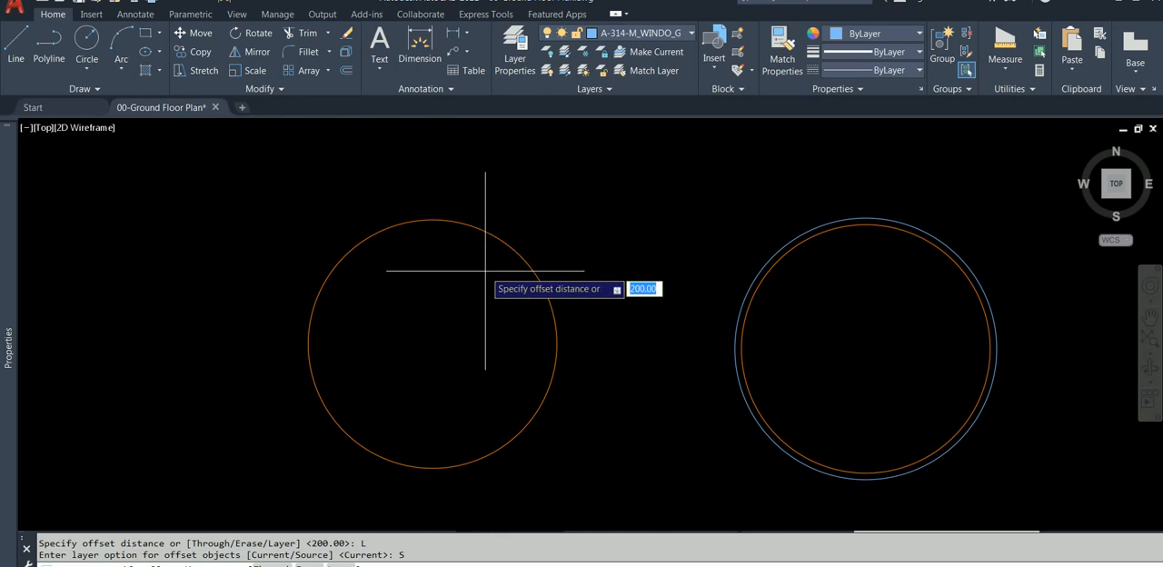
{"action": "key", "text": "Return"}
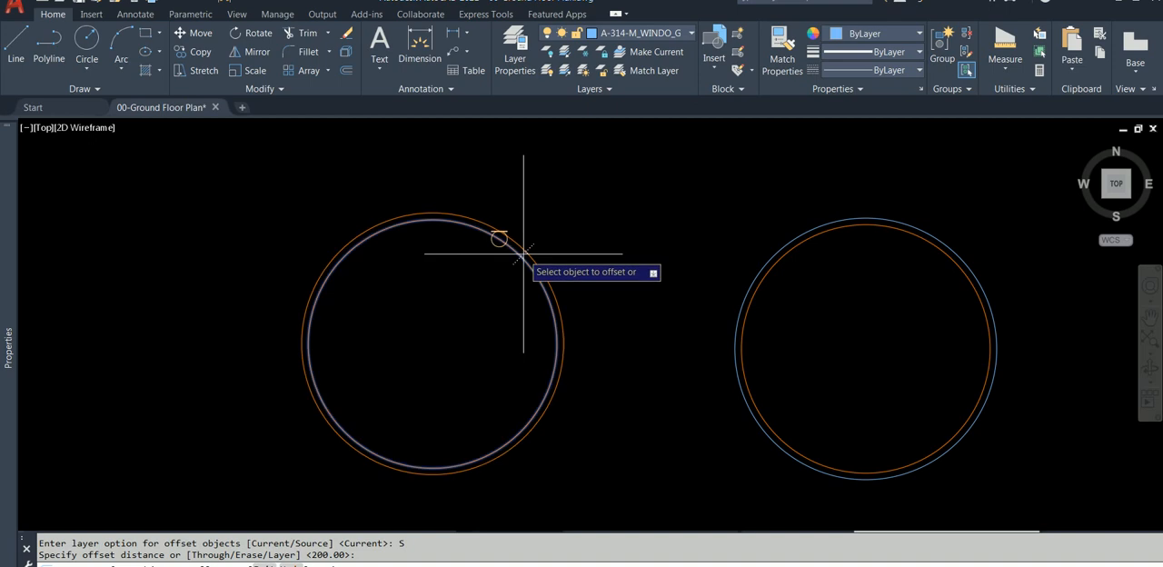
{"action": "left_click", "coordinate": [524, 253]}
{"action": "left_click", "coordinate": [613, 200]}
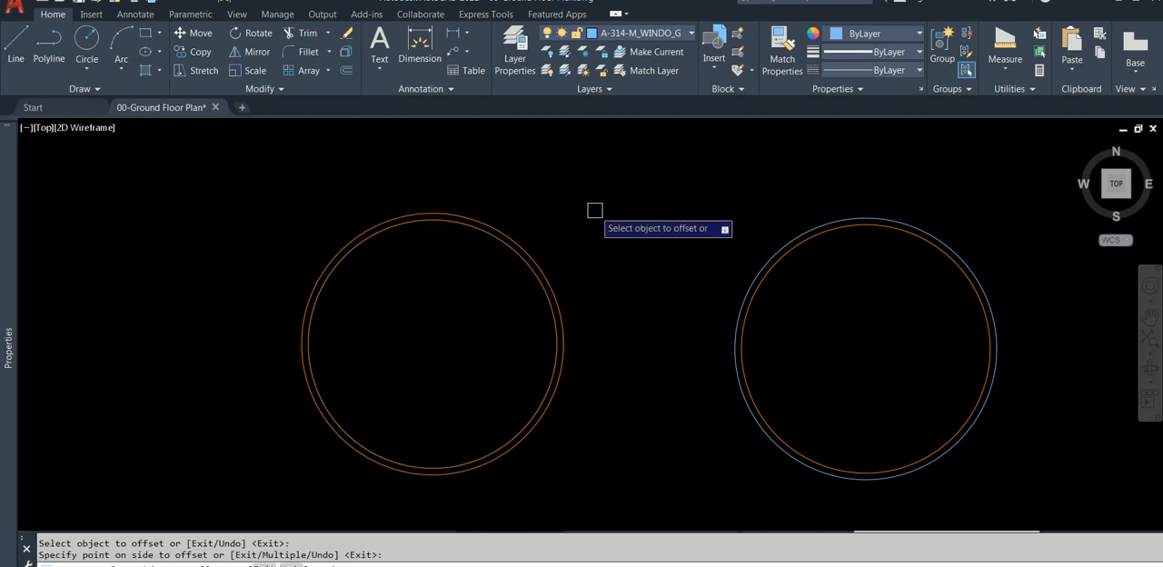